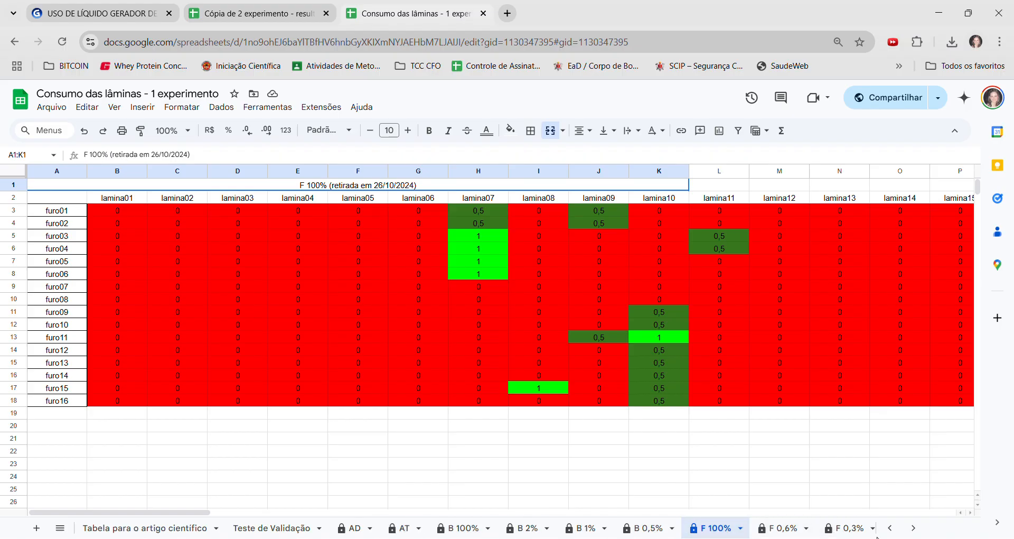
Step: Open the AD sheet and review the distilled water consumption values across lamina01 to lamina50
click(911, 529)
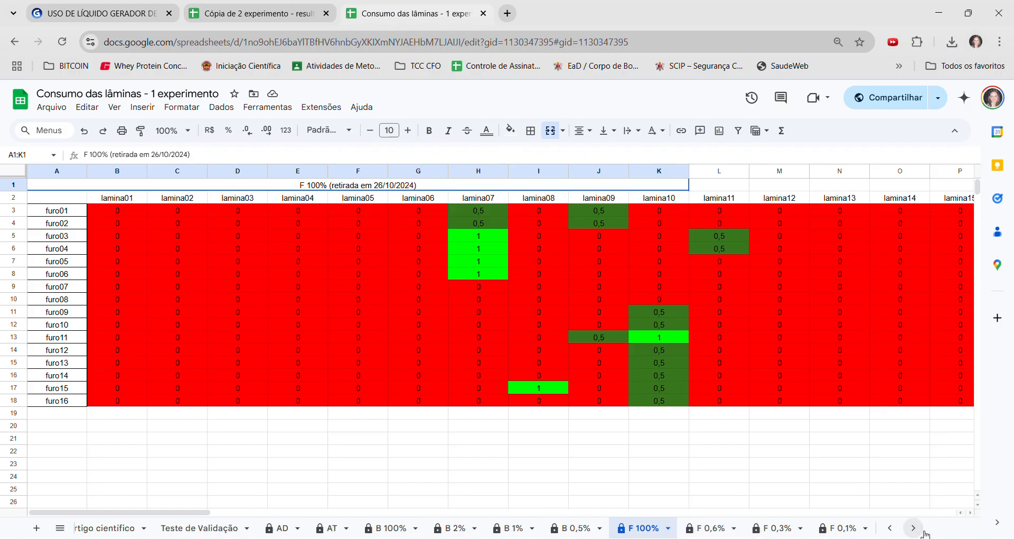
click(890, 528)
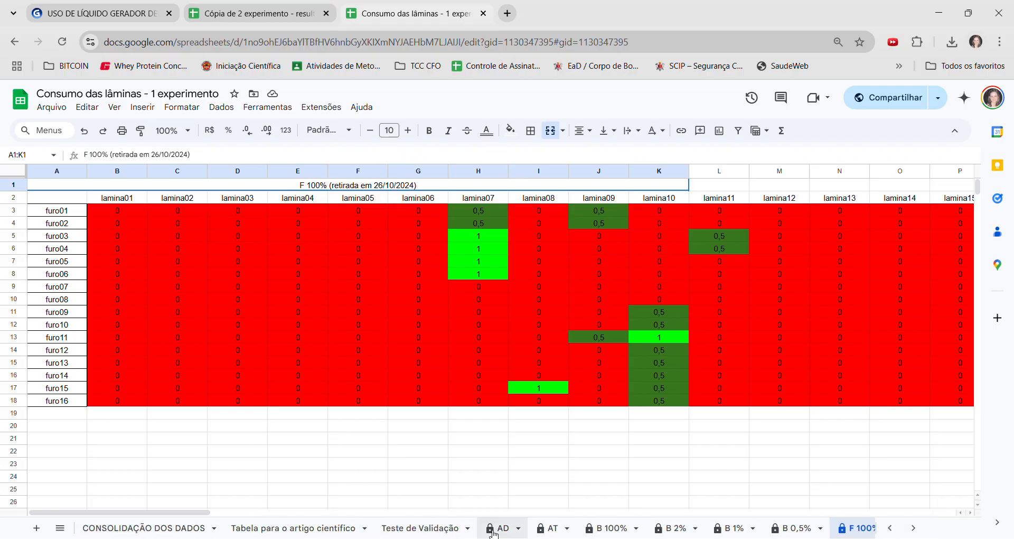
click(494, 530)
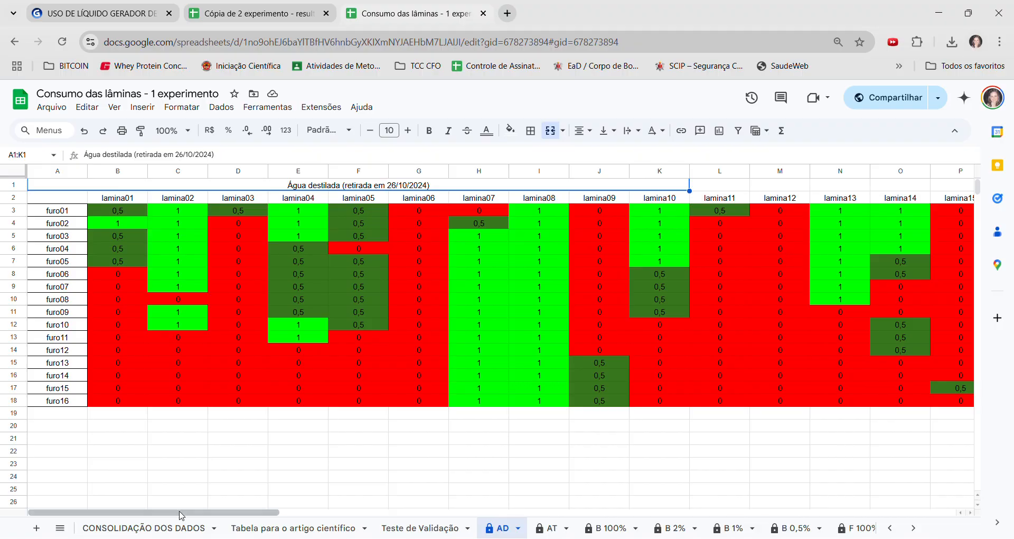
drag(181, 515, 780, 520)
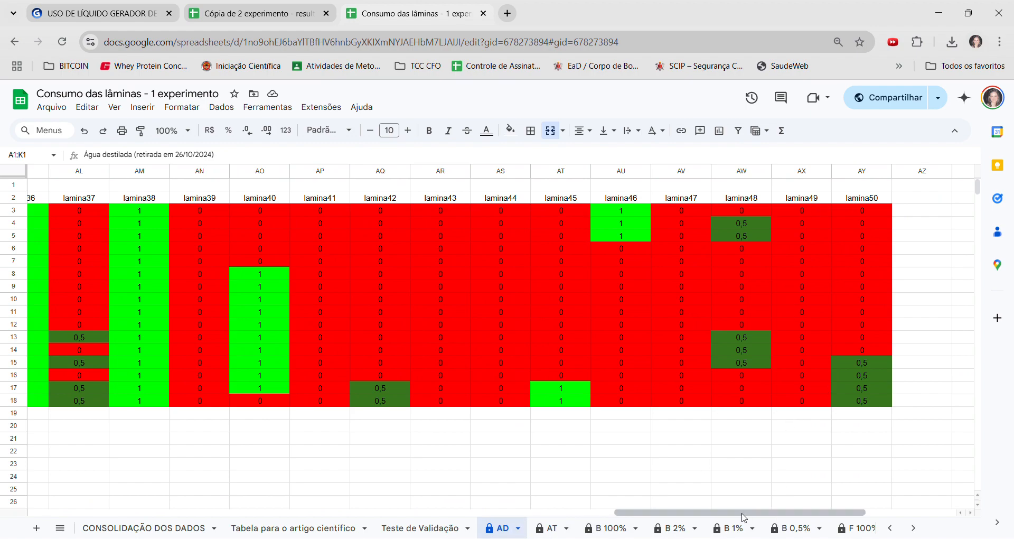
drag(744, 518, 97, 512)
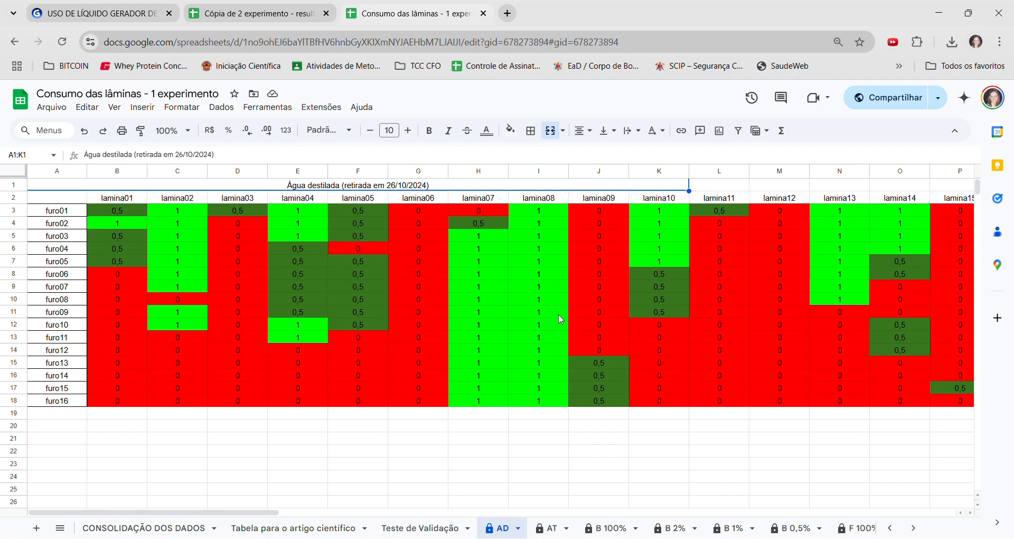
drag(259, 515, 536, 518)
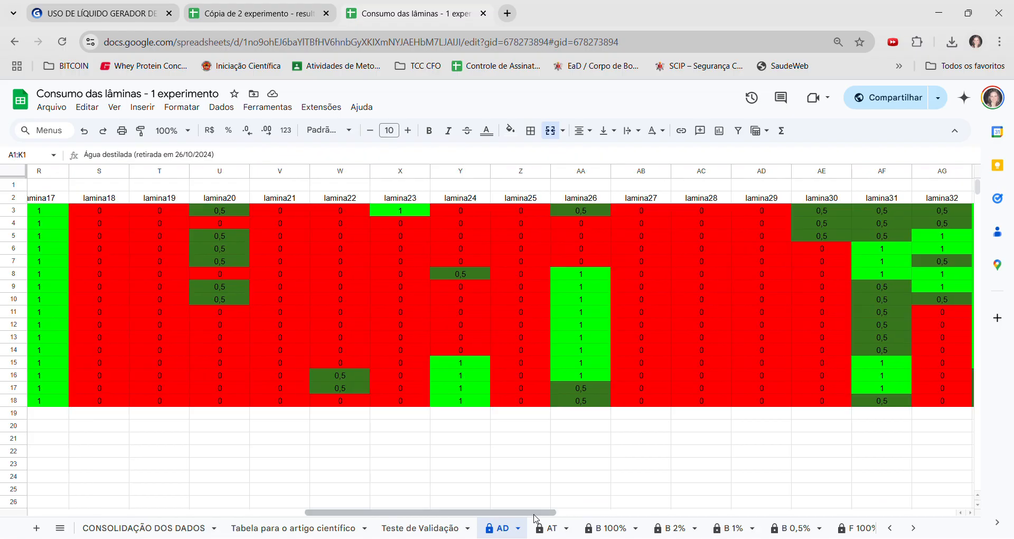
Step: Review the lamina consumption values on the B 100% sheet and on the B 2% sheet
click(614, 529)
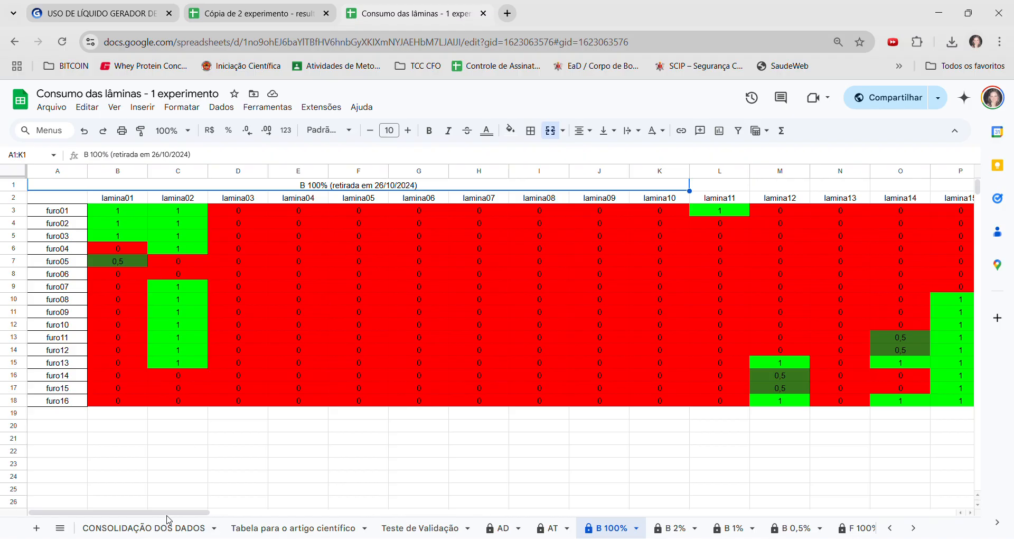
drag(168, 516, 565, 513)
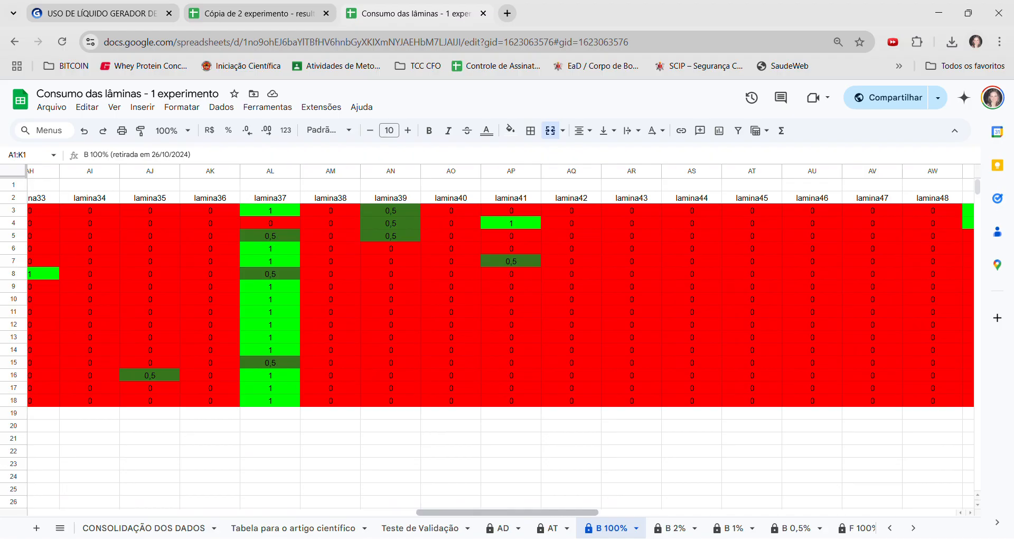
drag(532, 520, 578, 520)
click(664, 530)
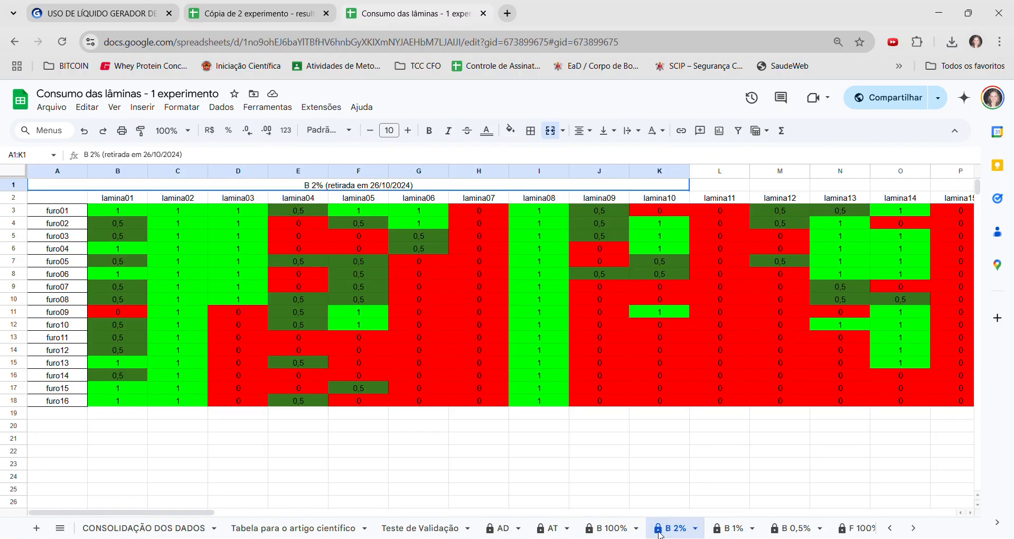
drag(213, 512, 258, 516)
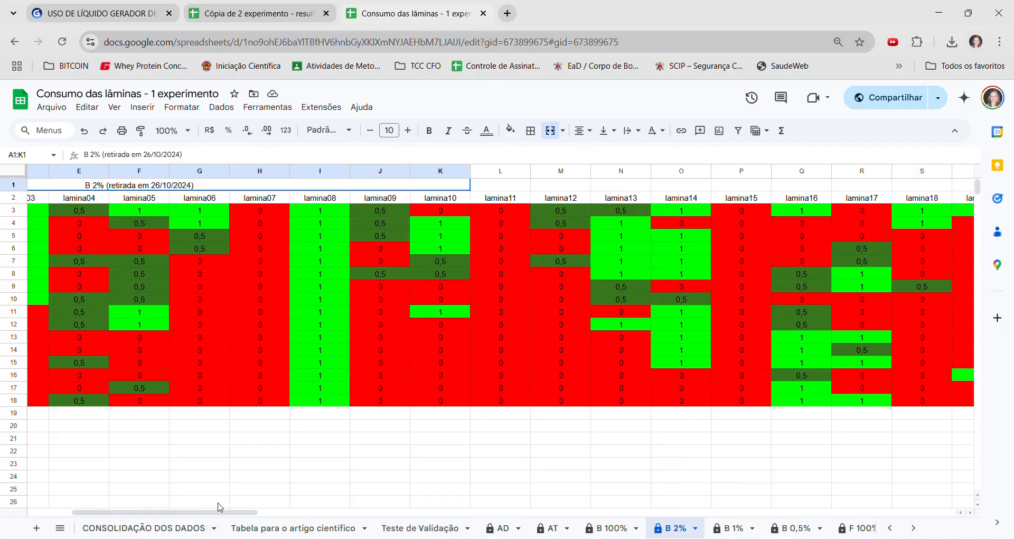
drag(222, 513, 430, 524)
scroll(430, 524, right, 10)
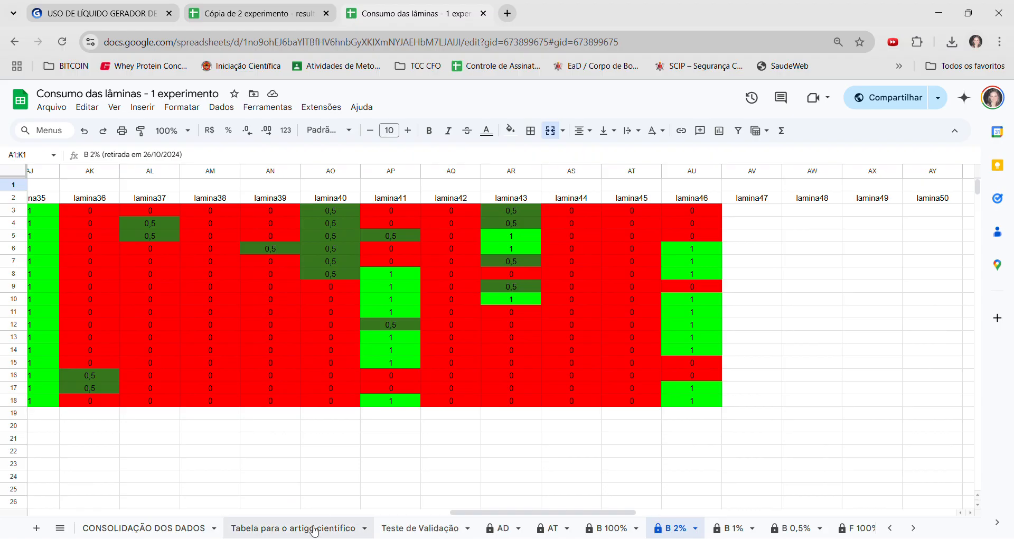
Step: View the first experiment's CONSOLIDAÇÃO DOS DADOS sheet and the tables and charts on Tabela para o artigo científico
click(184, 530)
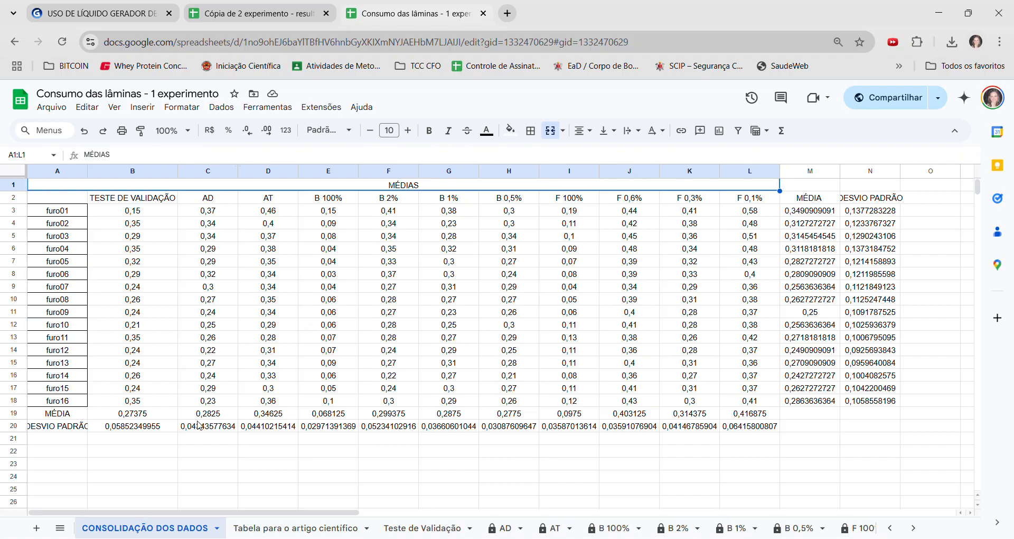
click(328, 529)
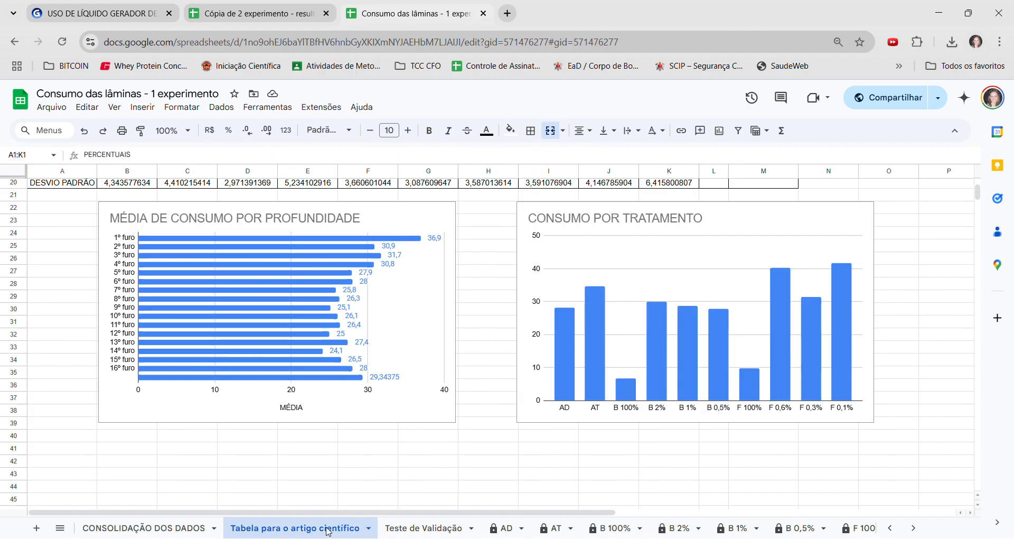
scroll(978, 190, up, 5)
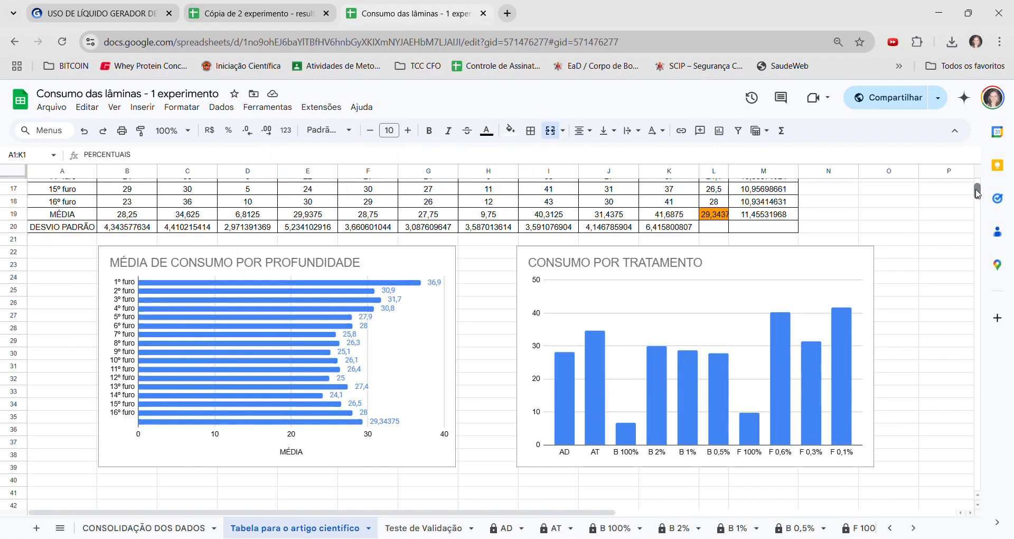
scroll(977, 191, down, 6)
scroll(978, 190, up, 3)
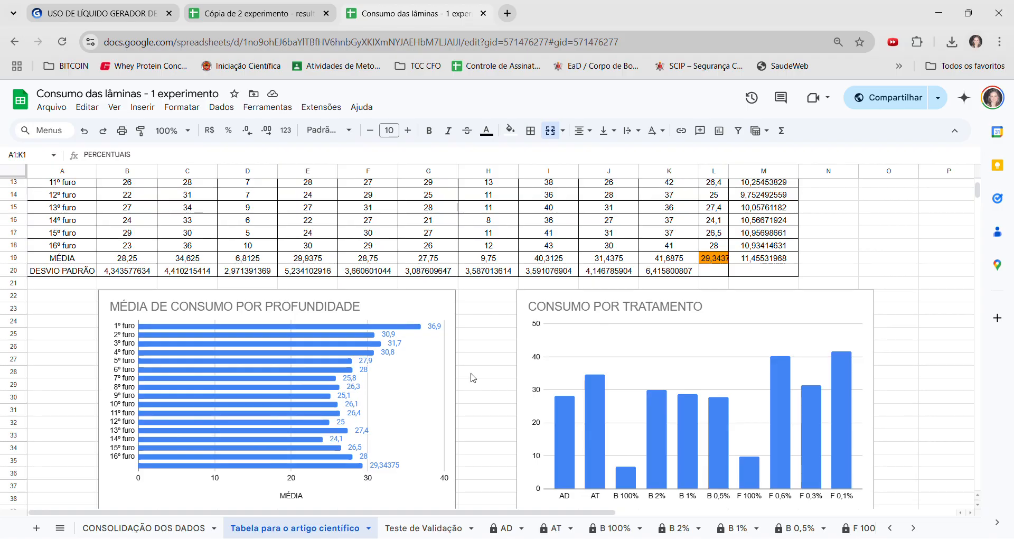
Step: Switch to the second experiment's results spreadsheet and review the plots on the Campo 1 and Campo 2 sheets
click(256, 5)
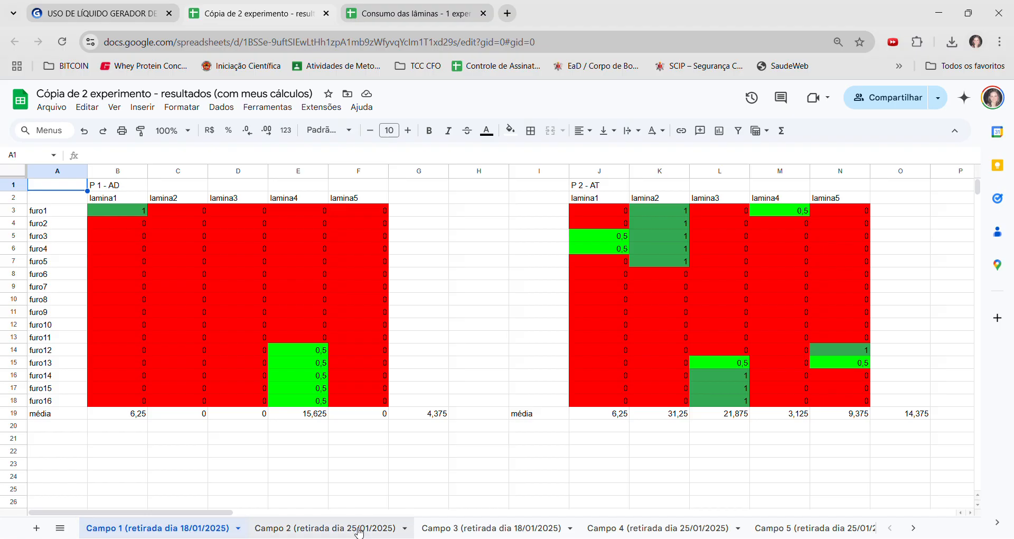
drag(222, 513, 521, 534)
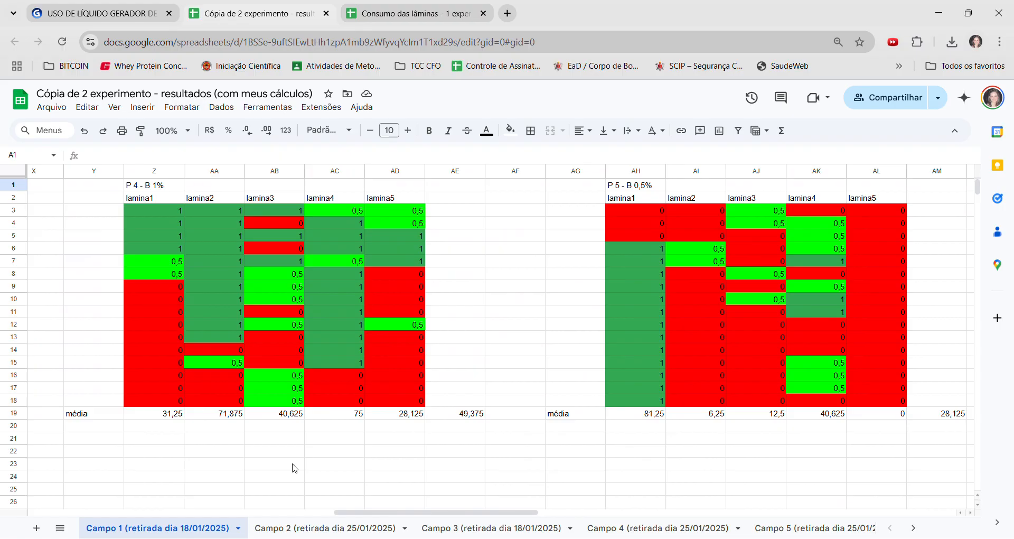
click(341, 528)
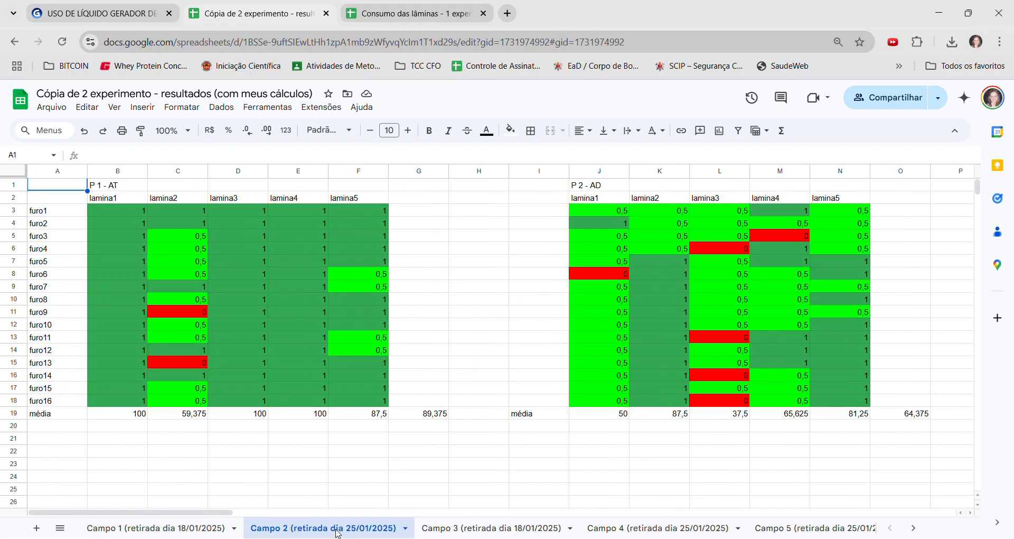
click(465, 531)
click(322, 528)
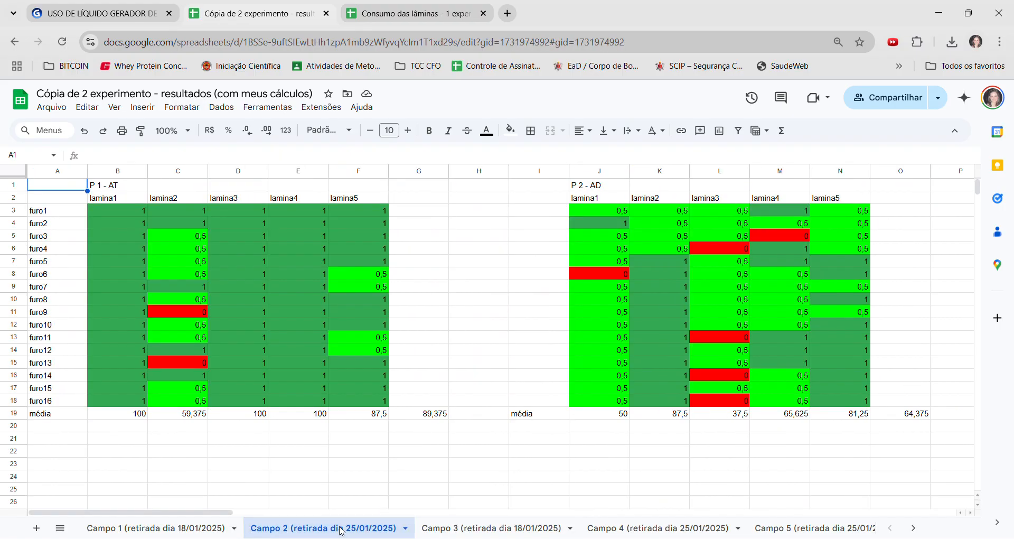
drag(223, 517, 950, 523)
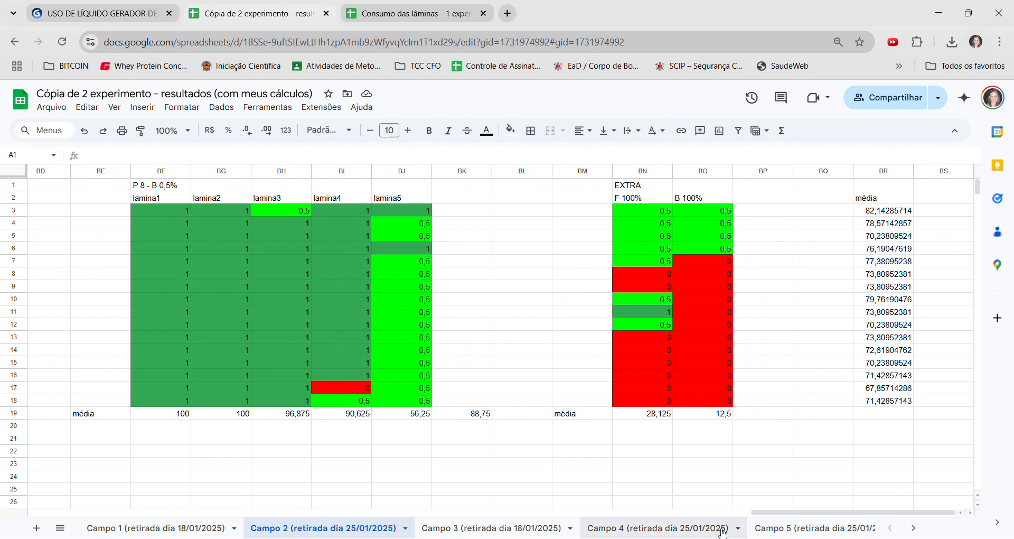
Step: Open the second experiment's Consolidação dos dados sheet and view the consumption percentages per furo and Campo
click(913, 528)
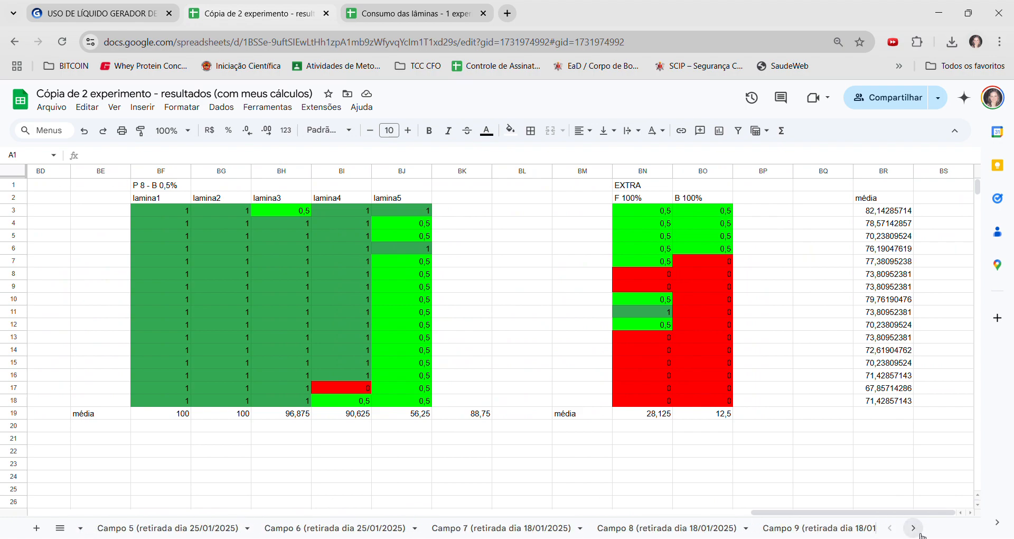
click(914, 528)
click(913, 527)
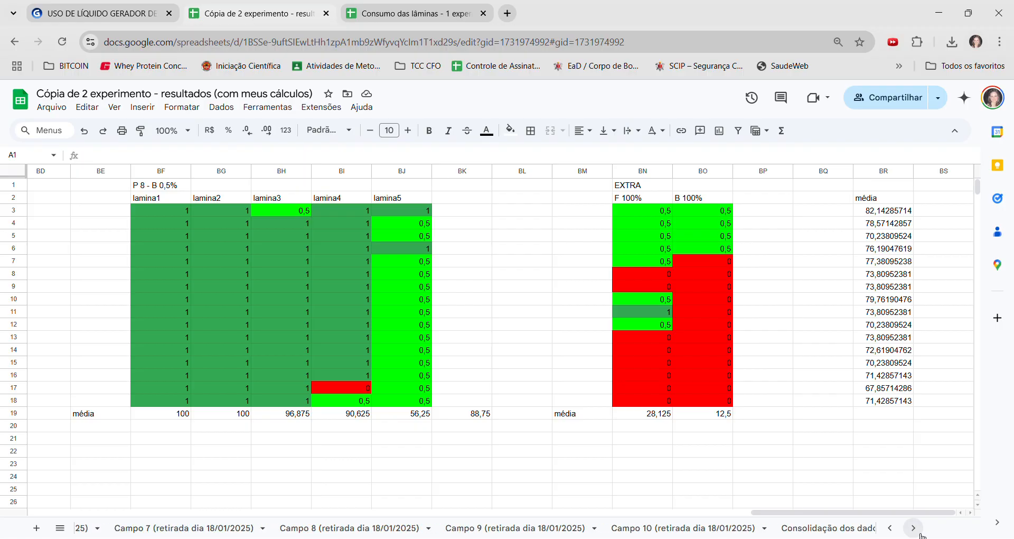
click(843, 531)
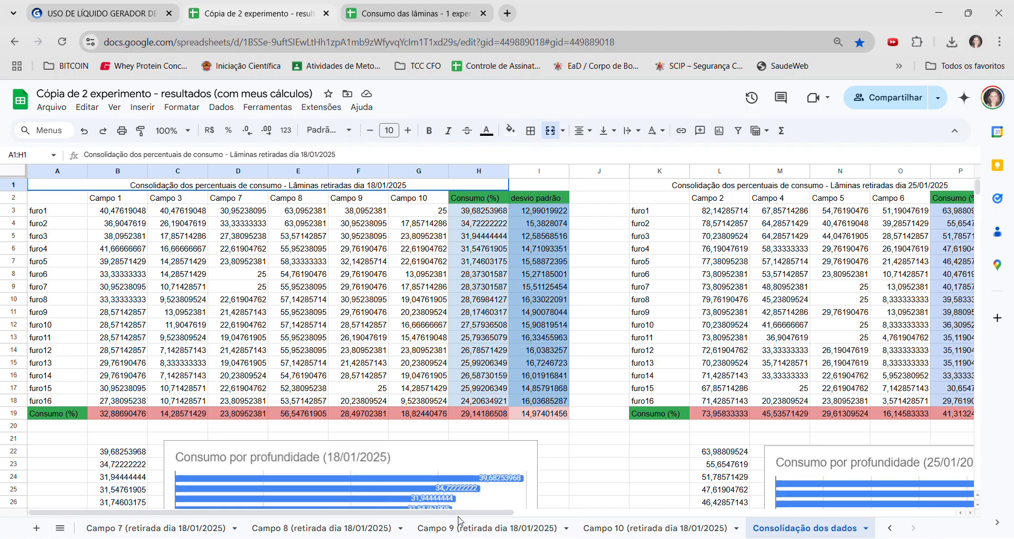
mouse_move(457, 518)
mouse_down()
mouse_move(590, 510)
mouse_move(454, 504)
mouse_up()
Step: Examine the consumption per treatment tables and the charts for the 18/01/2025 and 25/01/2025 removals
drag(977, 189, 981, 213)
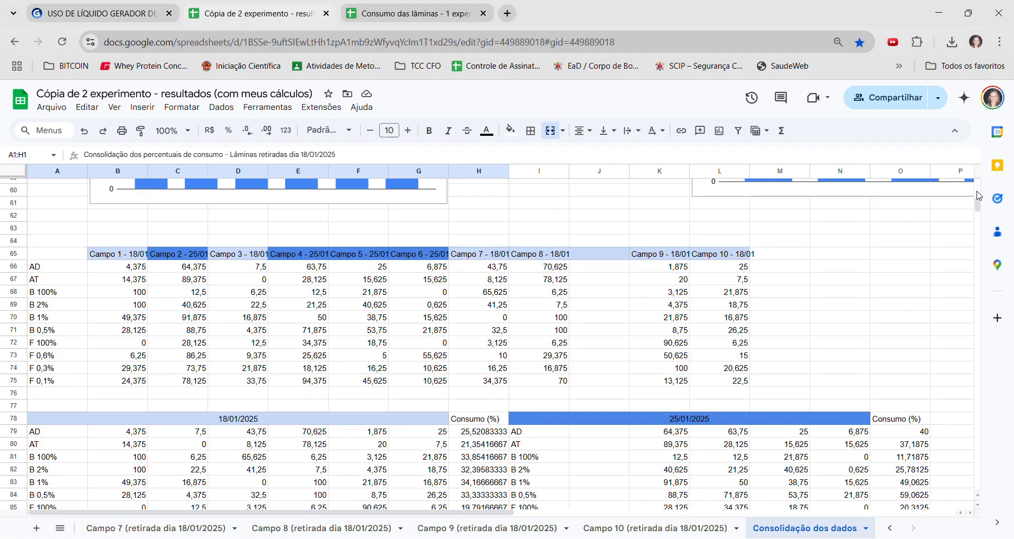
drag(979, 195, 977, 210)
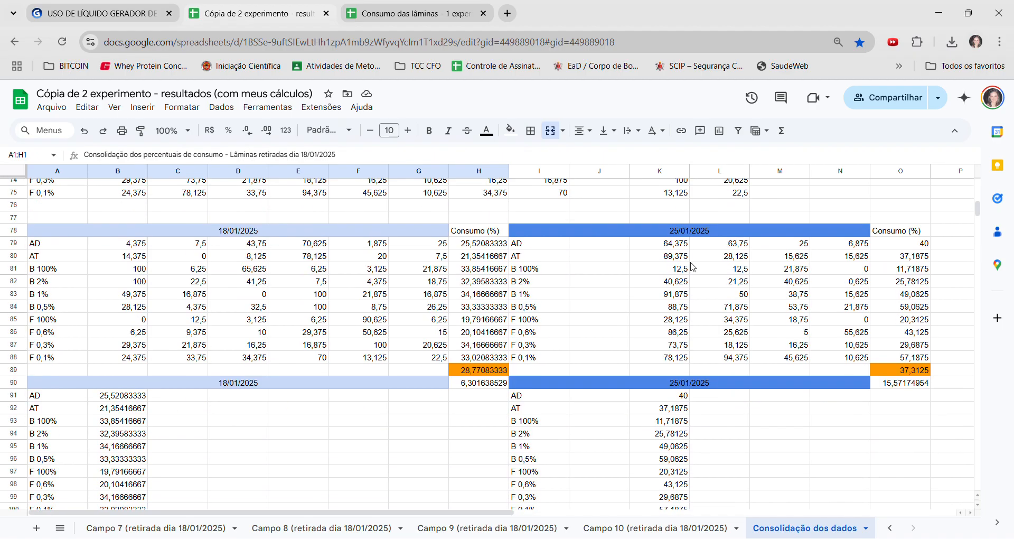
scroll(978, 216, down, 3)
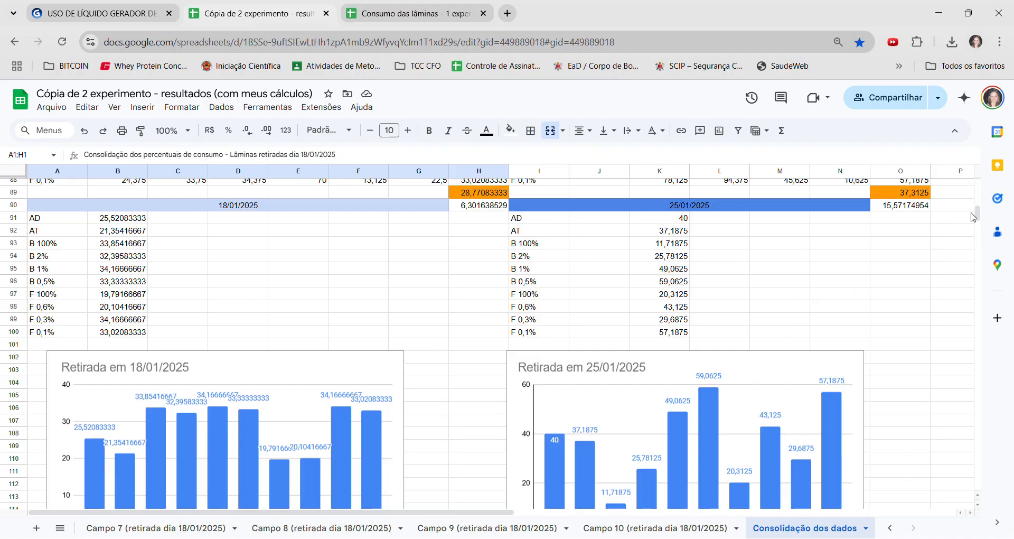
scroll(978, 217, down, 3)
scroll(979, 217, up, 3)
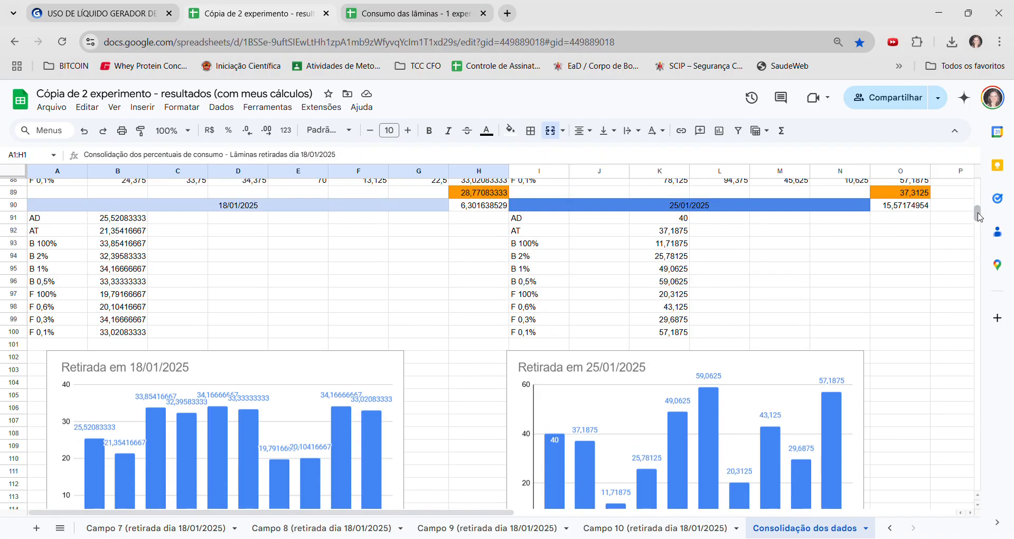